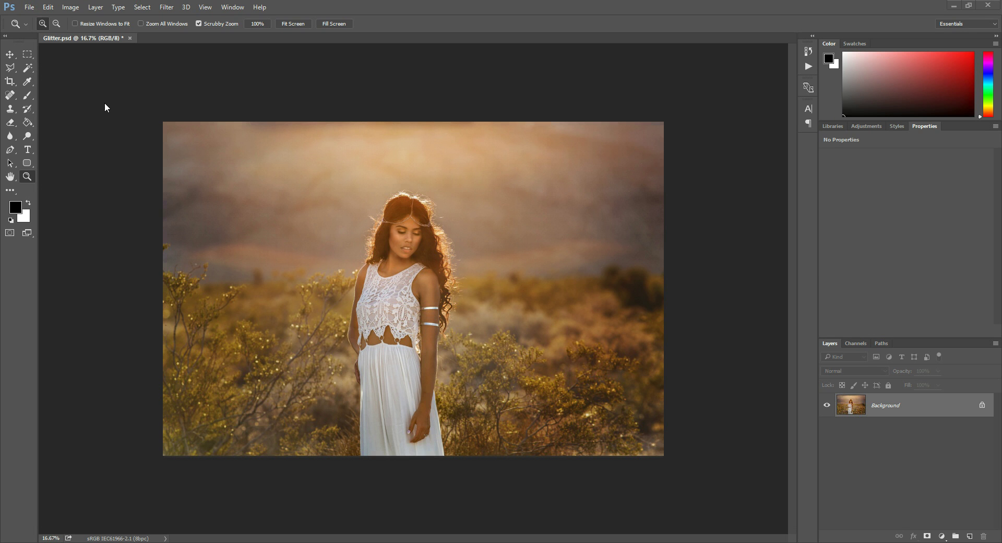
Open the File menu to reach Place Embedded for the desert portrait
click(29, 8)
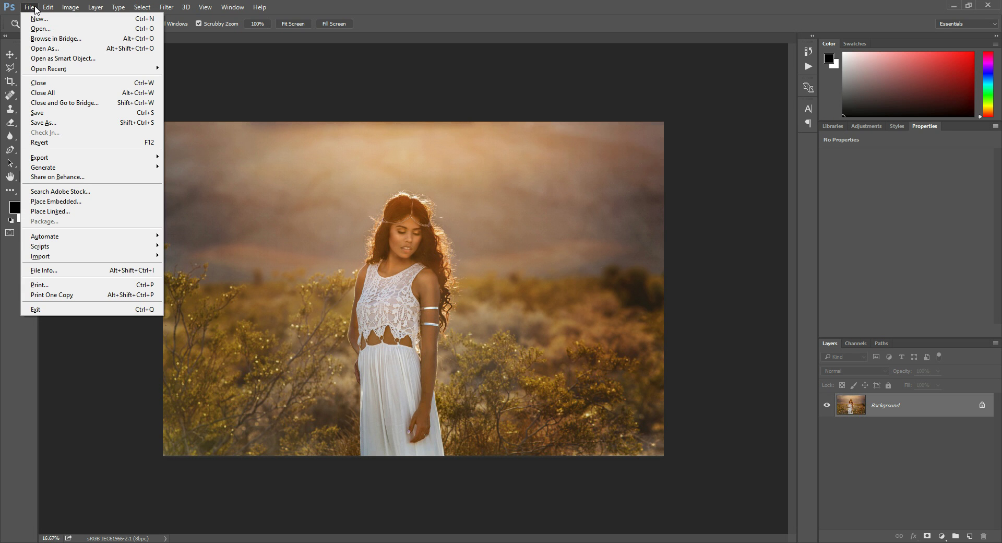
Place Freefall from MB Glitter Overlays as an embedded layer and commit it at full size
click(70, 202)
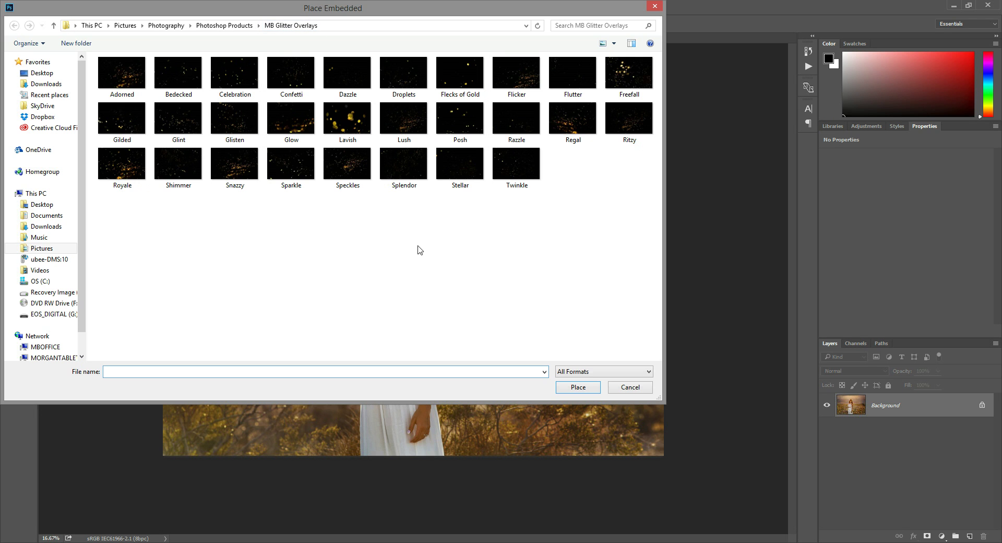
click(631, 68)
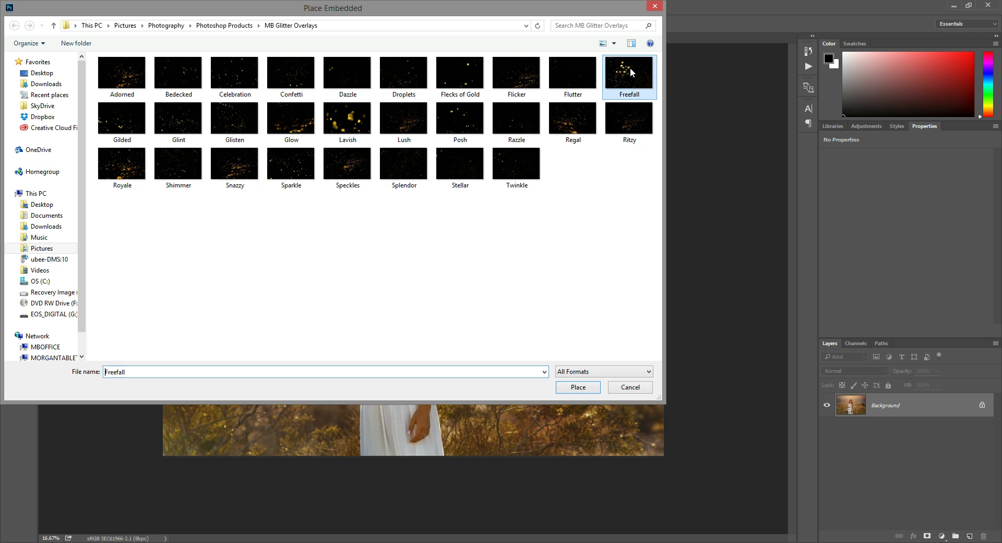
click(586, 391)
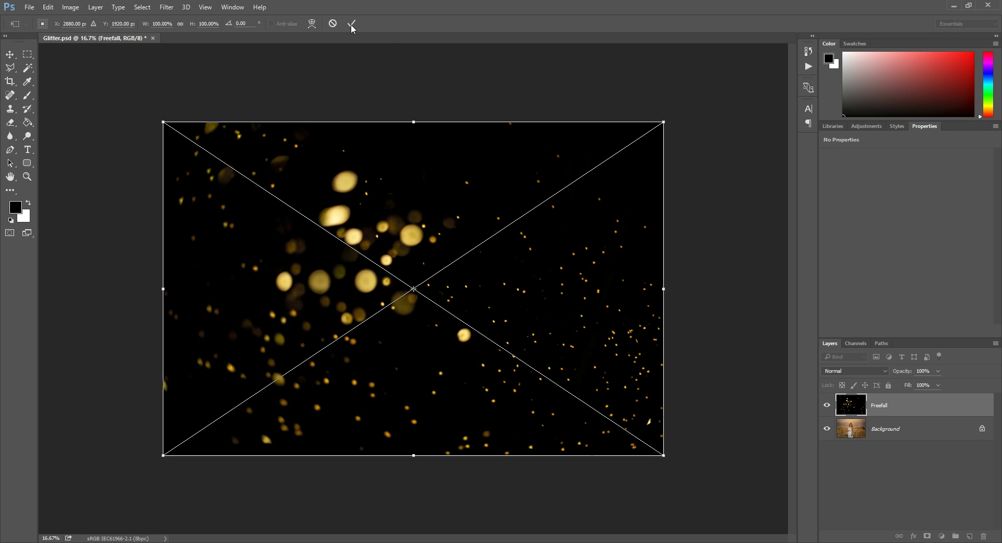
key(Return)
key(z)
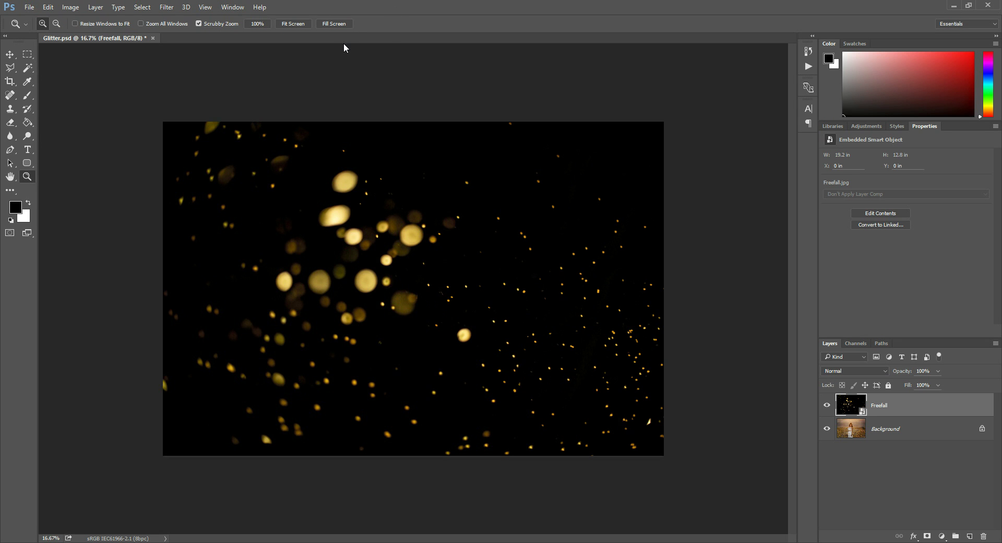
Change the Freefall layer's blend mode from Normal to Screen
click(845, 371)
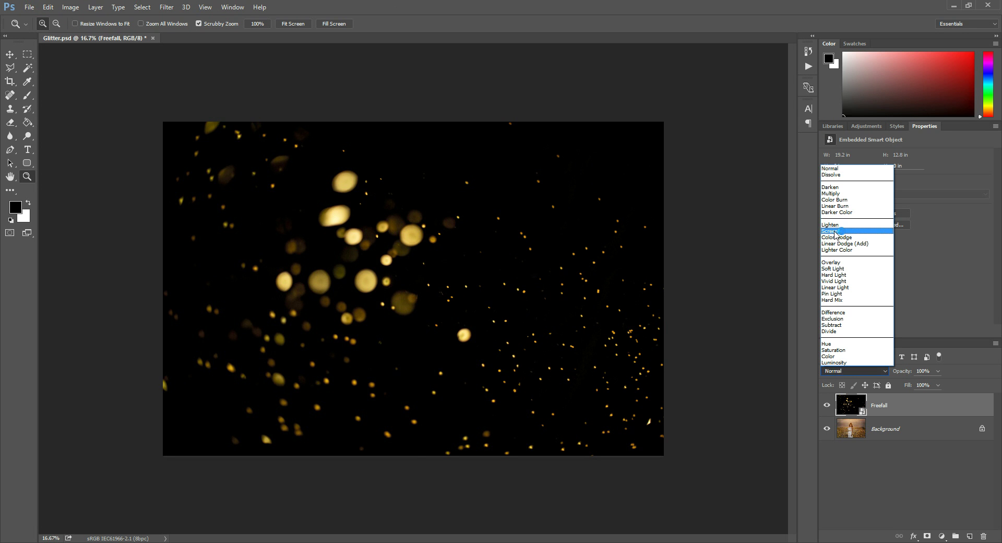
click(833, 231)
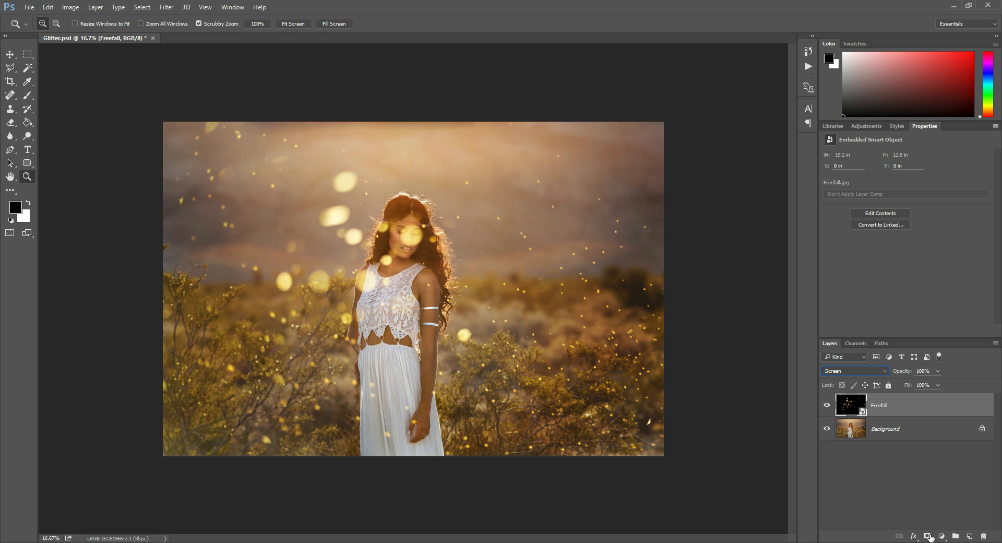
Add a layer mask to Freefall and set up a smaller black brush at 100% opacity
click(927, 536)
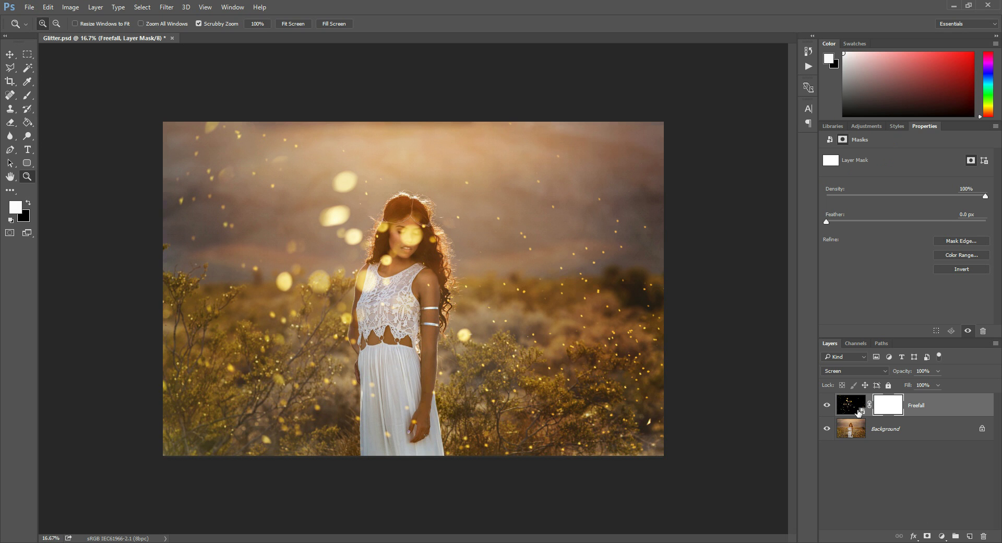
click(28, 96)
click(28, 203)
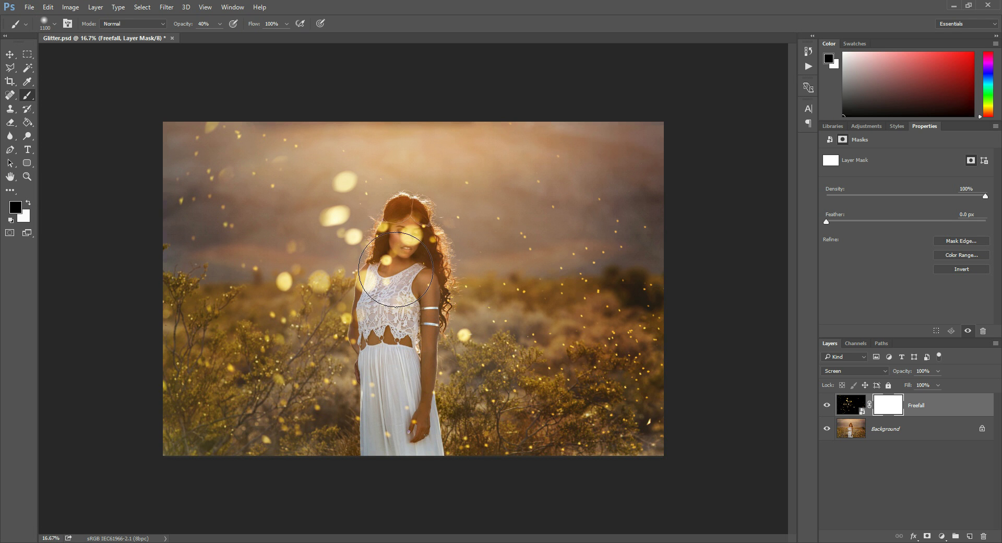
key(bracketleft)
key(bracketleft)
key(bracketleft)
key(bracketleft)
key(bracketleft)
key(bracketleft)
key(bracketleft)
key(bracketleft)
key(0)
Paint the mask black over her face, lace top and neck to hide the glitter there
mouse_move(407, 234)
mouse_down()
mouse_move(414, 256)
mouse_move(405, 238)
mouse_up()
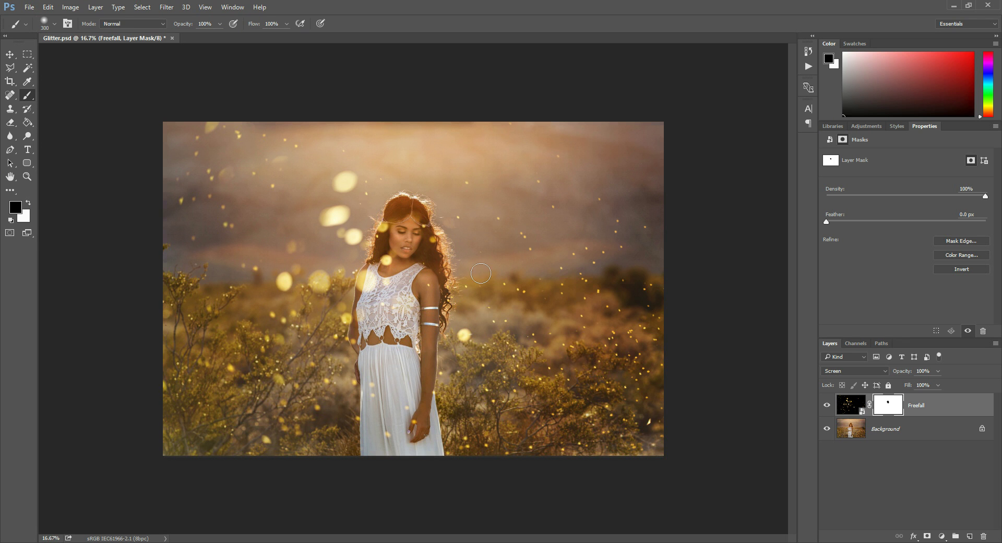
key(bracketleft)
key(bracketleft)
key(bracketleft)
drag(375, 212, 414, 321)
drag(385, 257, 383, 255)
click(826, 405)
click(826, 406)
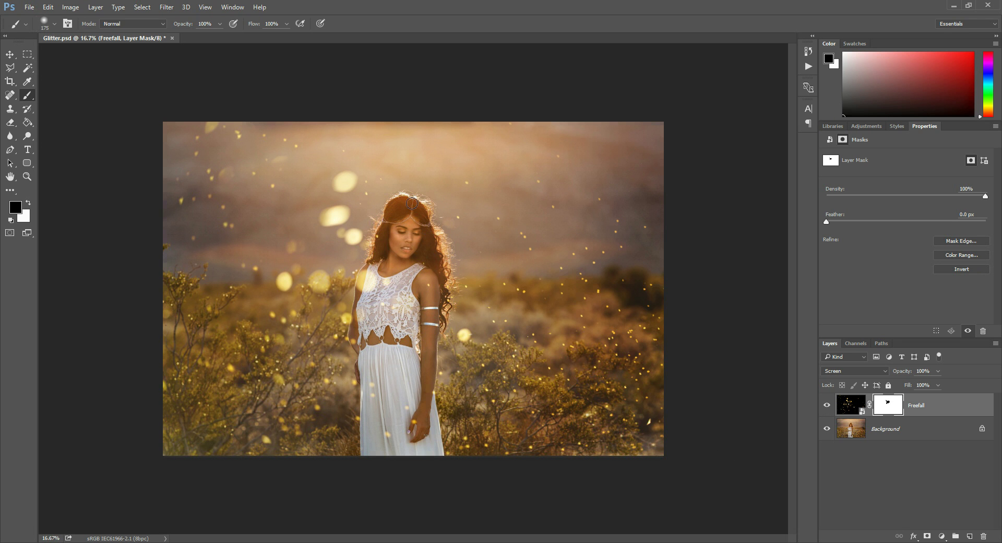
click(826, 406)
click(826, 405)
click(873, 427)
click(941, 536)
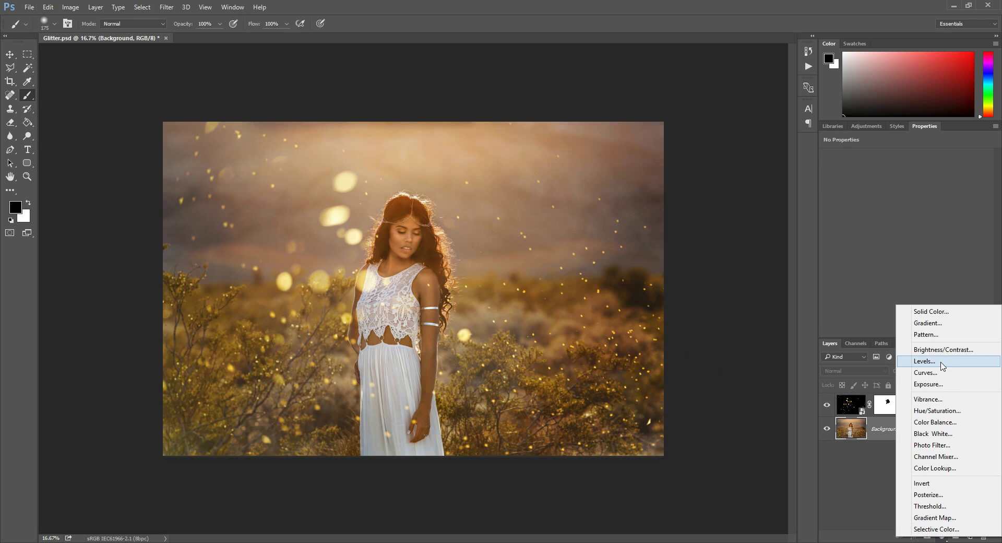
click(924, 360)
drag(912, 231, 928, 231)
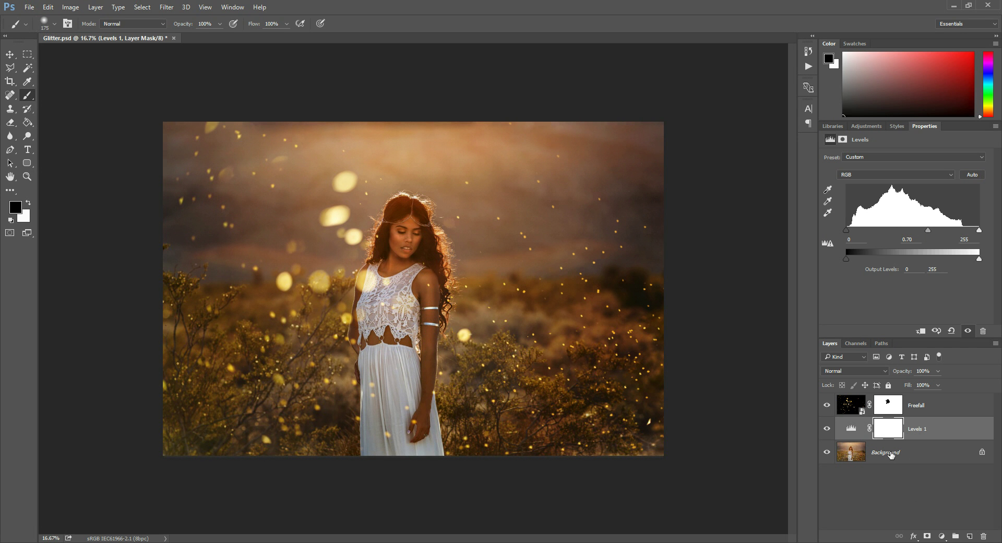
key(ctrl+i)
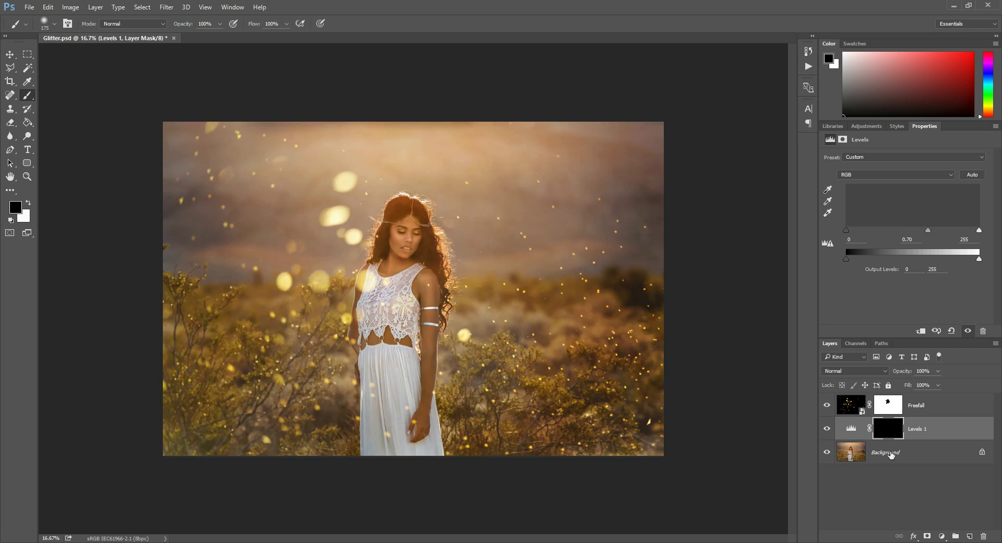
click(29, 204)
key(bracketright)
key(bracketright)
key(bracketright)
key(bracketright)
key(bracketright)
key(bracketright)
key(bracketright)
key(bracketright)
key(bracketright)
key(bracketright)
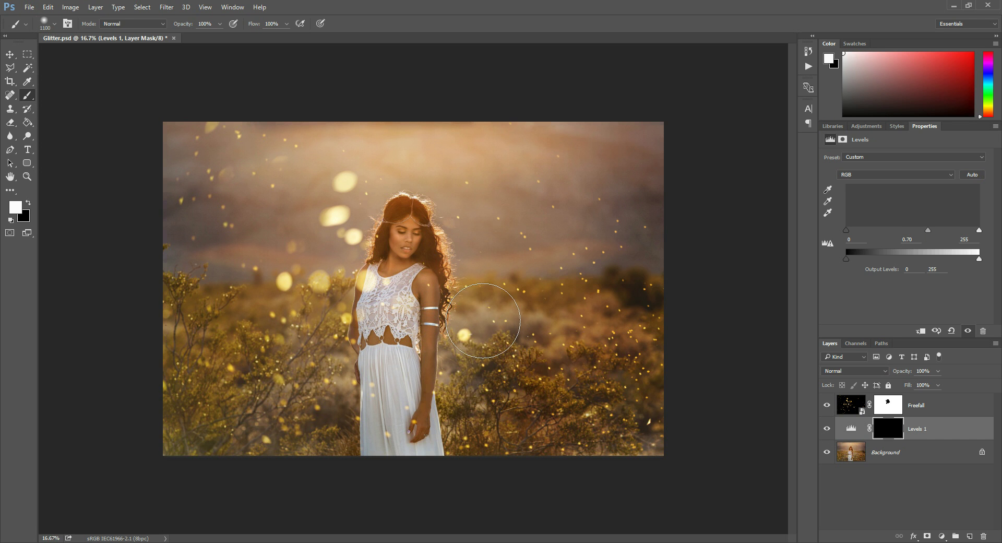
mouse_move(483, 321)
mouse_down()
mouse_move(480, 392)
mouse_move(504, 471)
mouse_move(567, 453)
mouse_move(628, 454)
mouse_move(650, 358)
mouse_move(633, 400)
mouse_move(663, 338)
mouse_up()
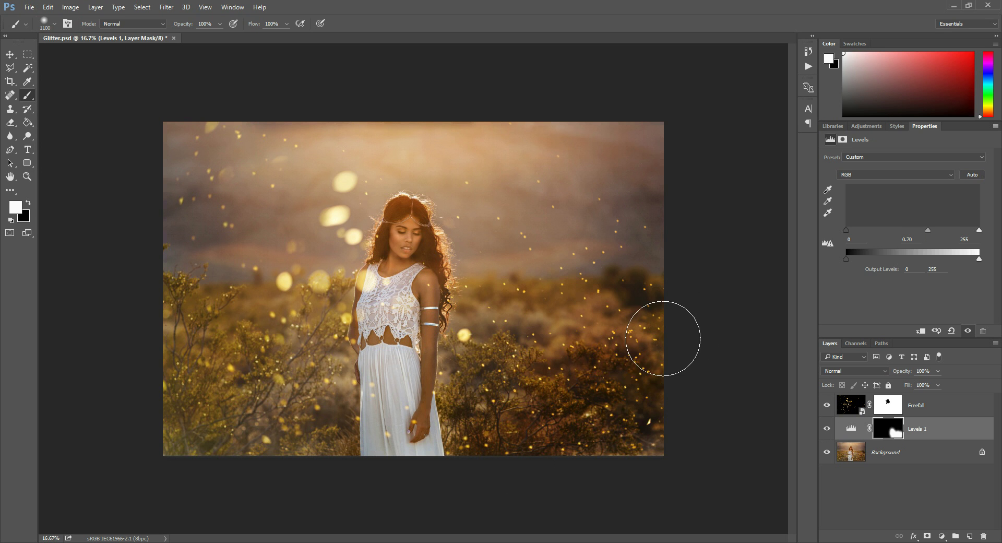
key(ctrl+z)
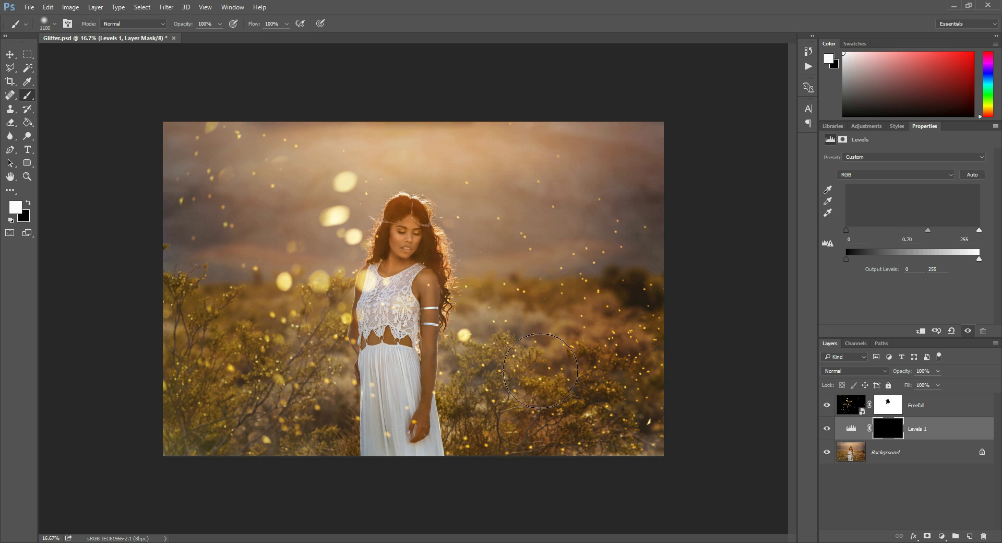
key(4)
click(608, 399)
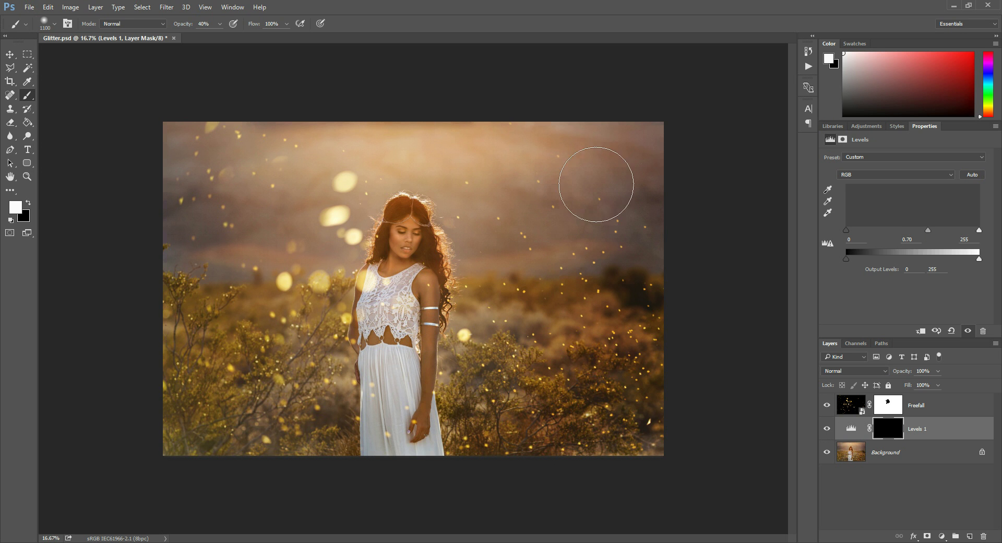
drag(258, 206, 217, 178)
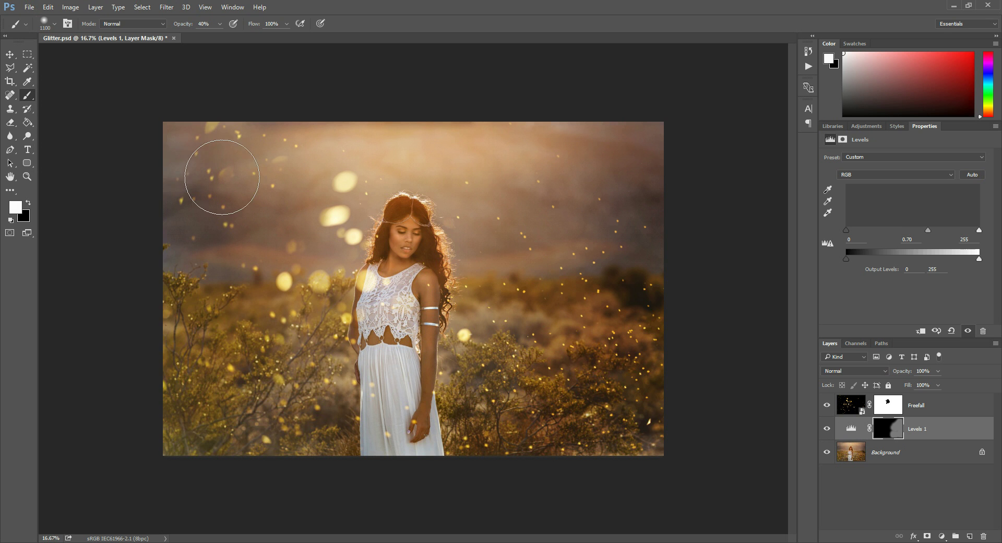
click(271, 360)
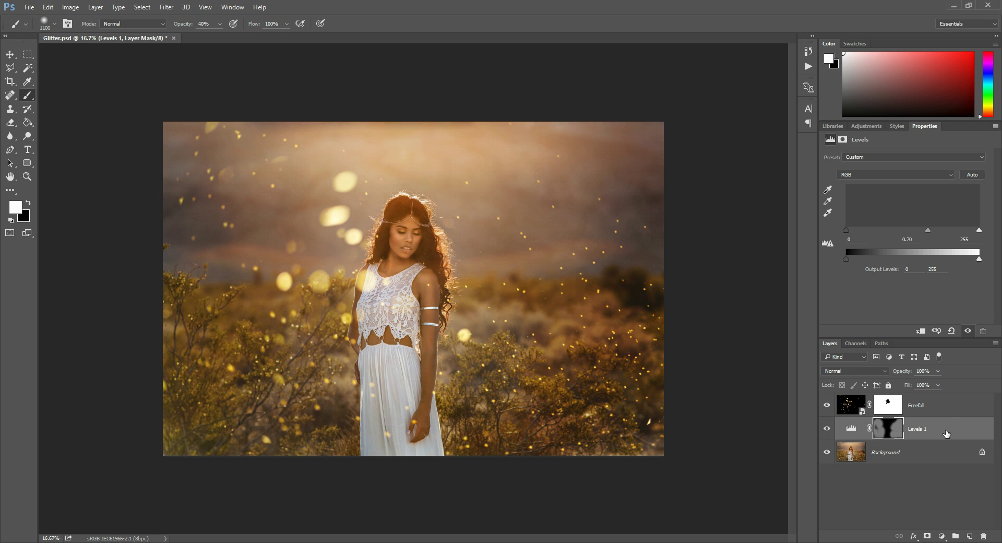
drag(946, 433, 983, 536)
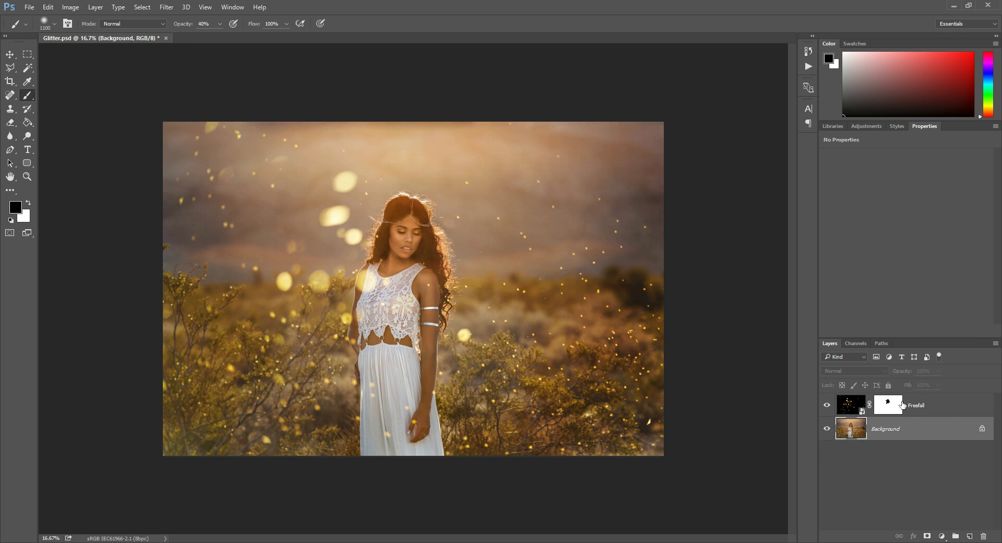
Add a Brightness/Contrast adjustment layer above the Freefall layer
click(910, 406)
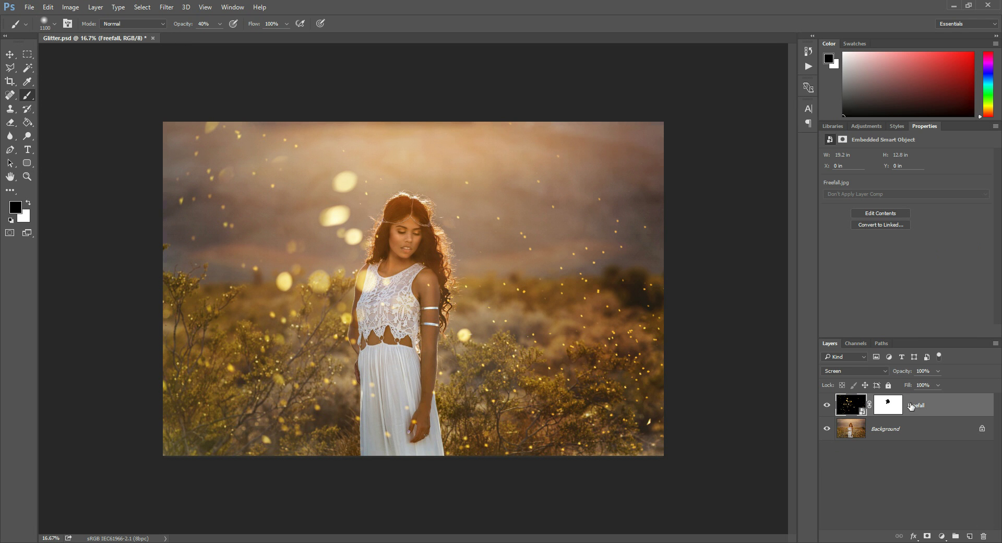
click(942, 535)
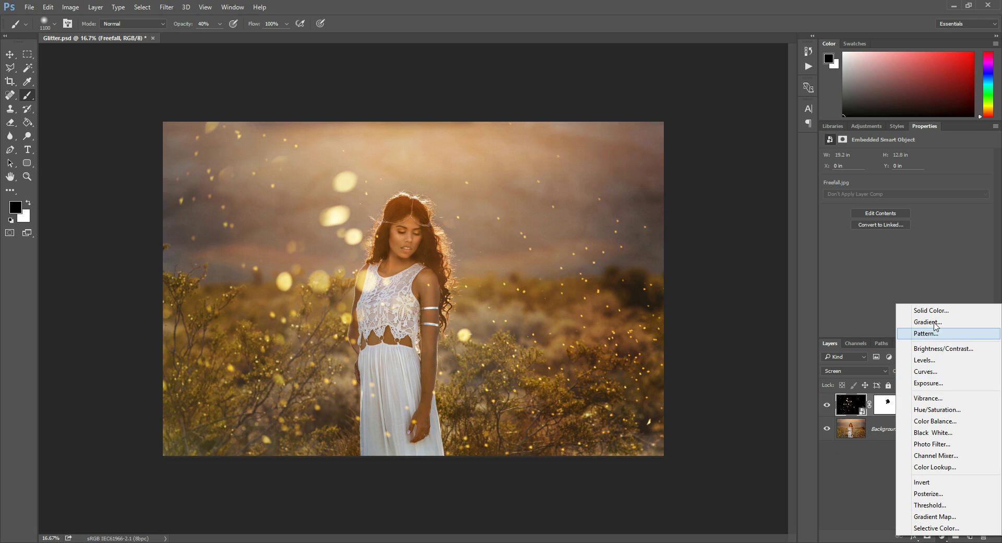
click(939, 348)
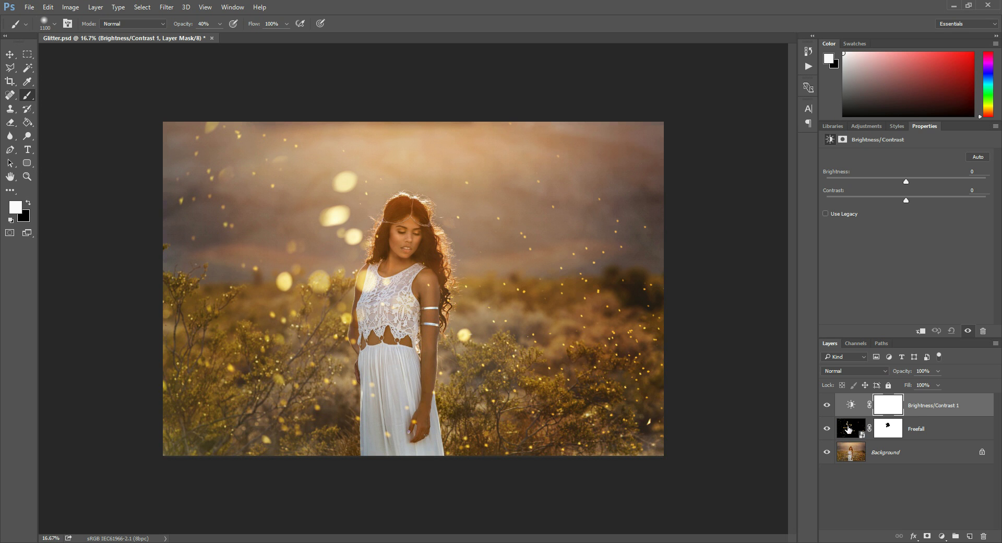
Clip Brightness/Contrast 1 to the Freefall glitter layer with Create Clipping Mask
right_click(933, 406)
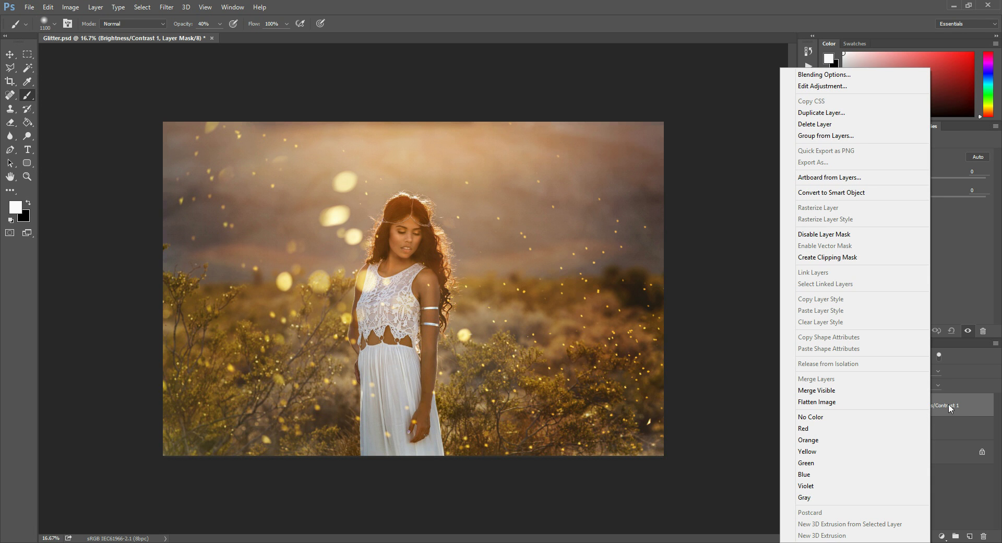
click(956, 430)
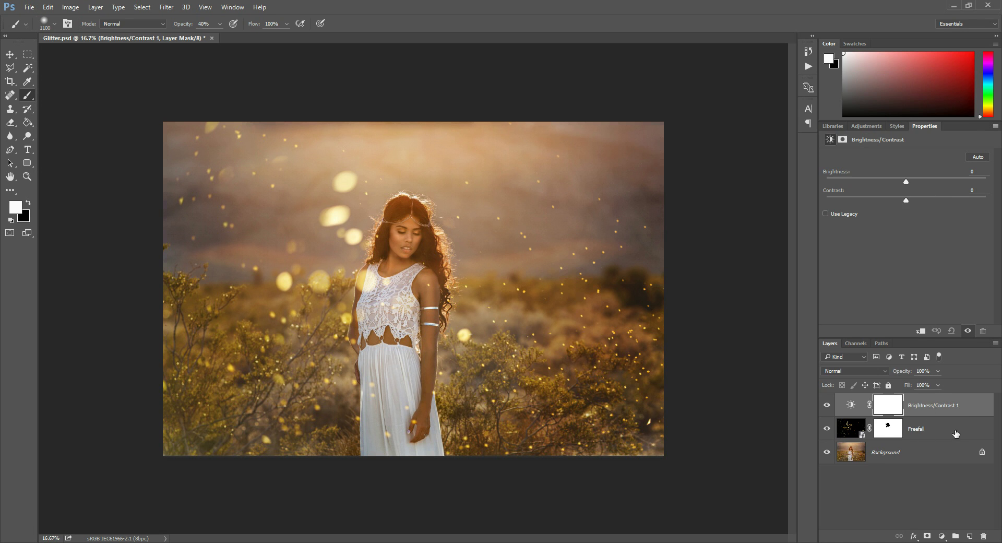
click(939, 407)
right_click(934, 404)
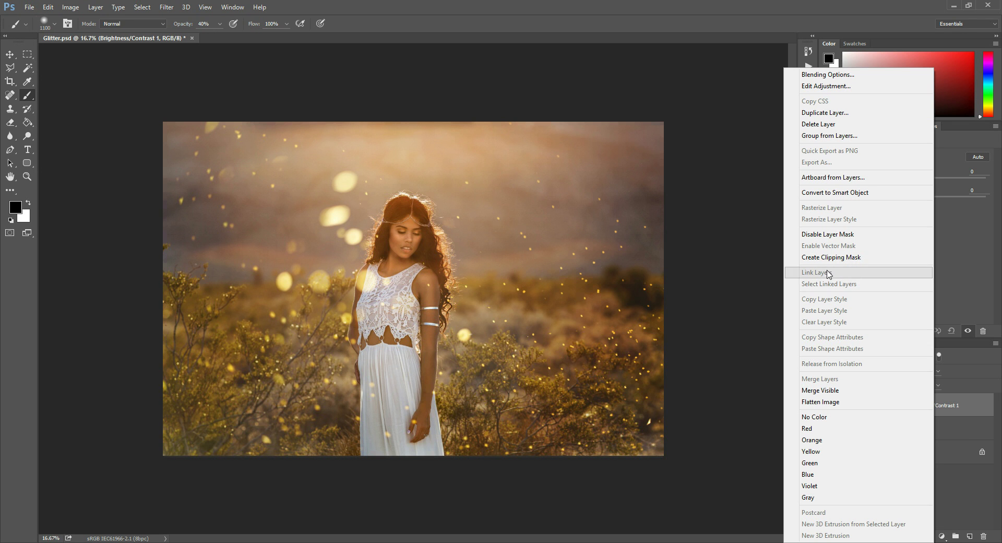
click(850, 255)
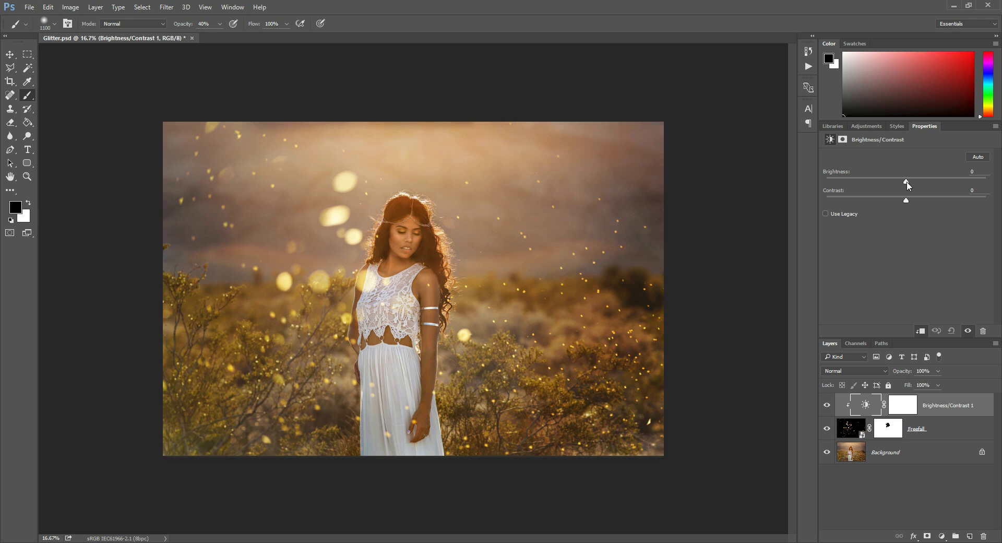
Set the clipped adjustment to Brightness 16 and Contrast 18
drag(930, 181, 908, 206)
drag(970, 200, 776, 192)
drag(977, 204, 1001, 207)
click(920, 197)
mouse_move(922, 181)
mouse_down()
mouse_move(867, 179)
mouse_move(949, 182)
mouse_move(902, 177)
mouse_move(915, 182)
mouse_up()
Lower the Freefall glitter layer's opacity to 64%, then reselect Brightness/Contrast 1
click(946, 433)
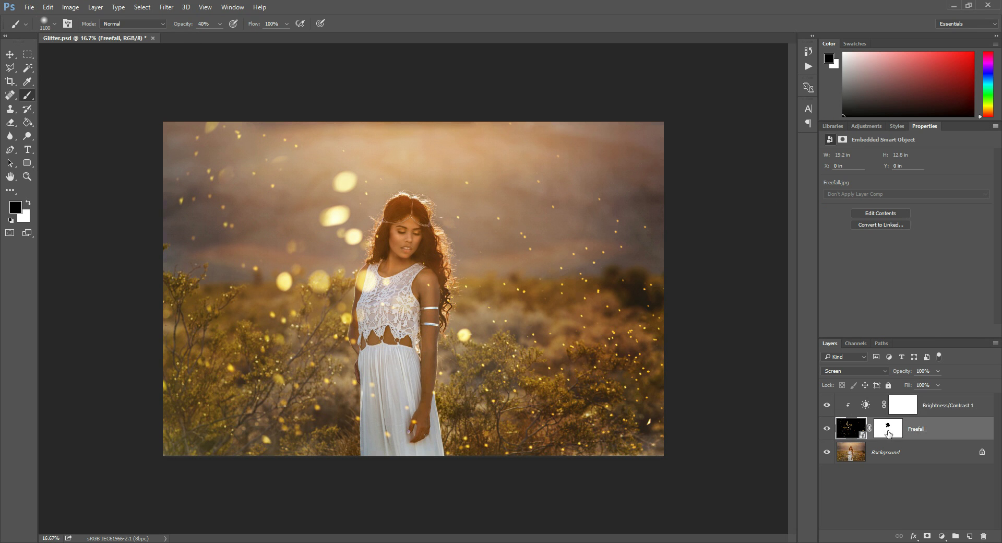
click(938, 371)
drag(915, 385, 922, 386)
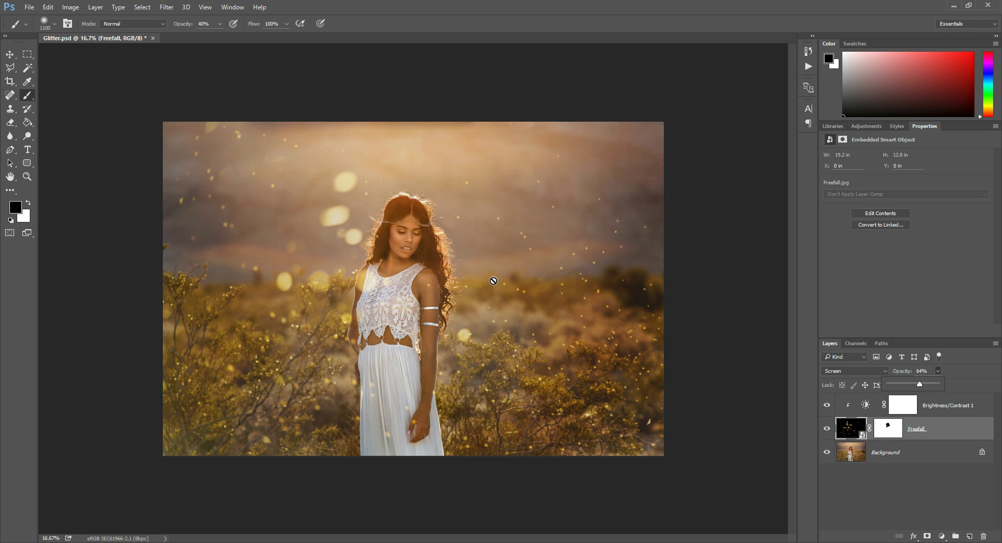
click(959, 407)
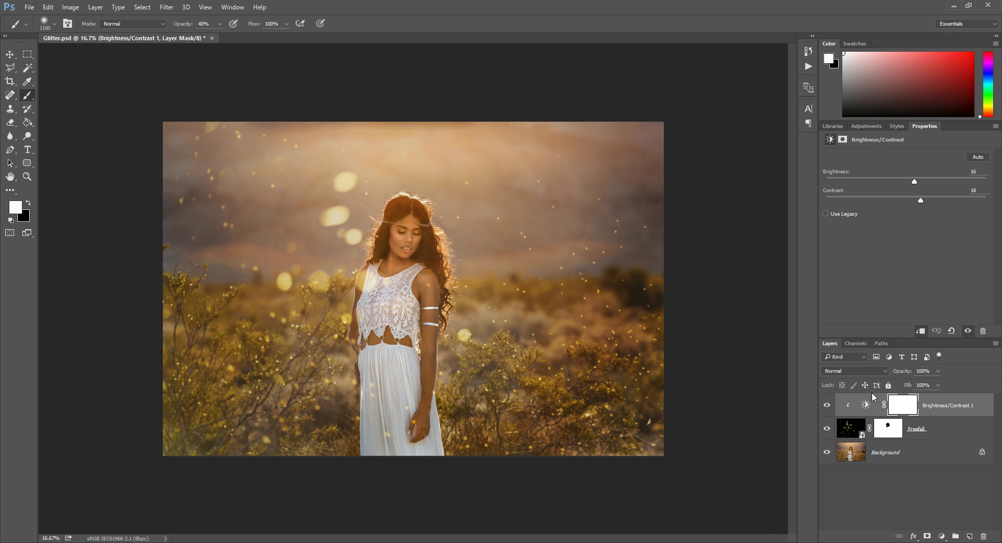
Add a Hue/Saturation adjustment layer and clip it to the Freefall glitter
click(942, 536)
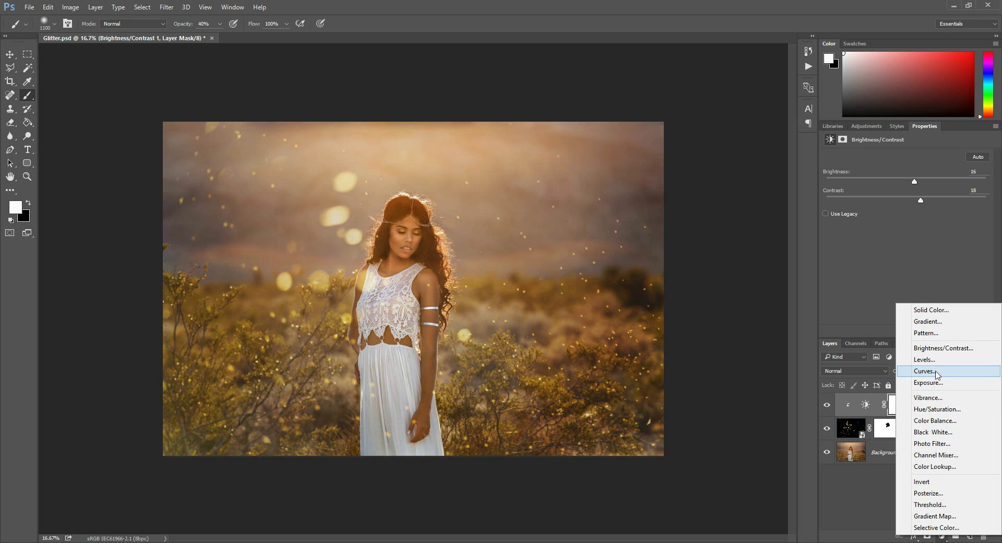
click(944, 413)
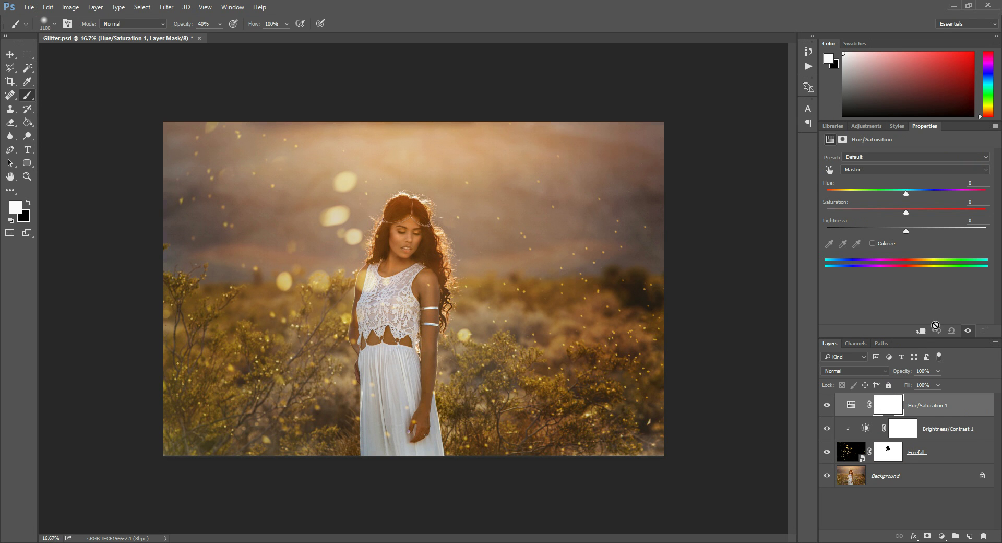
right_click(960, 404)
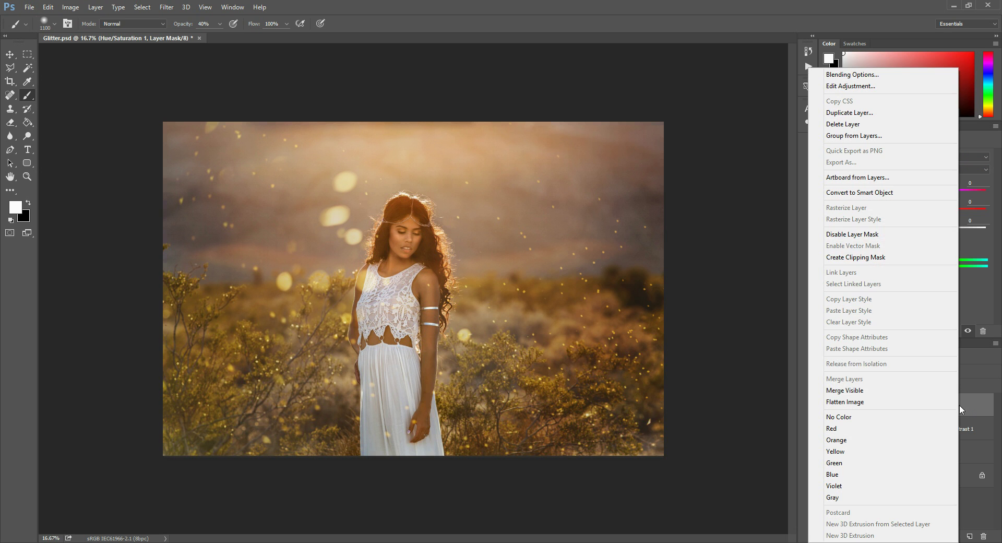
click(854, 257)
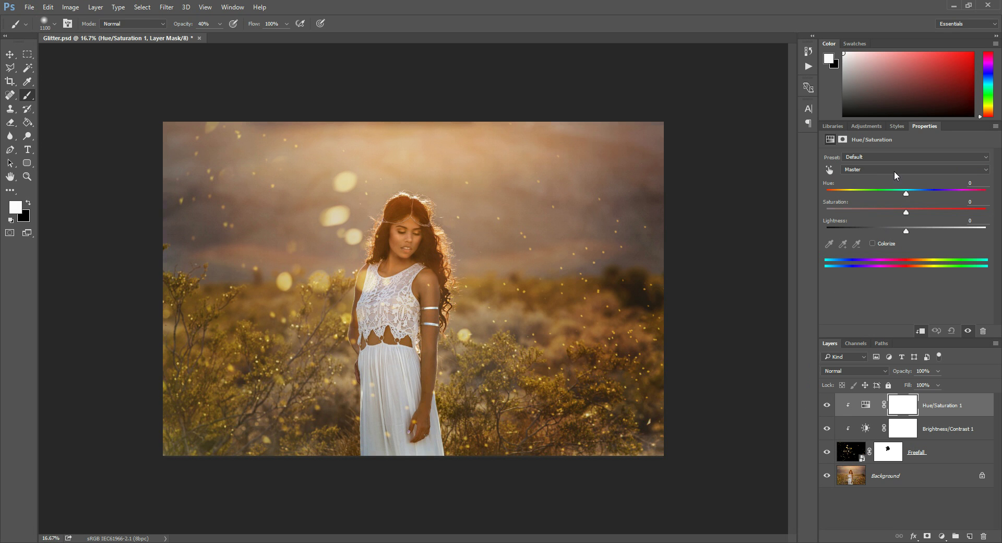
Drop saturation to -86 and drag Brightness/Contrast 1 to the trash
drag(906, 213, 837, 210)
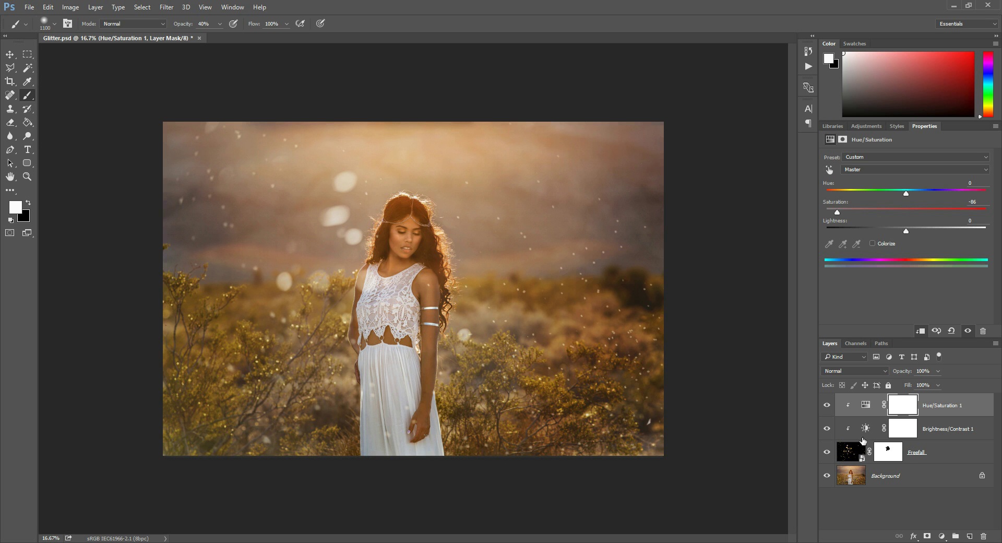
click(929, 430)
drag(929, 430, 984, 536)
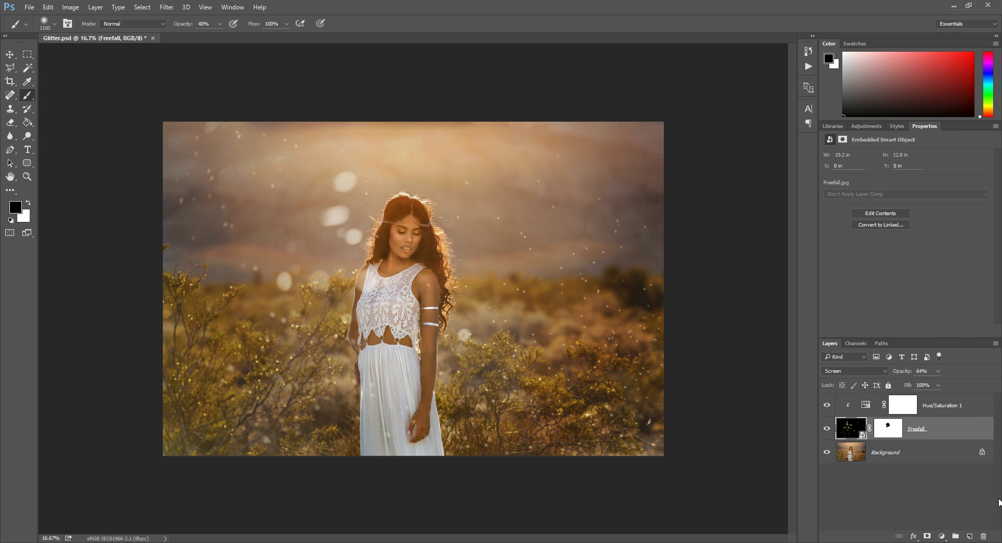
Confirm deleting Brightness/Contrast 1, then experiment with saturation around +75 and hue shifts
click(951, 411)
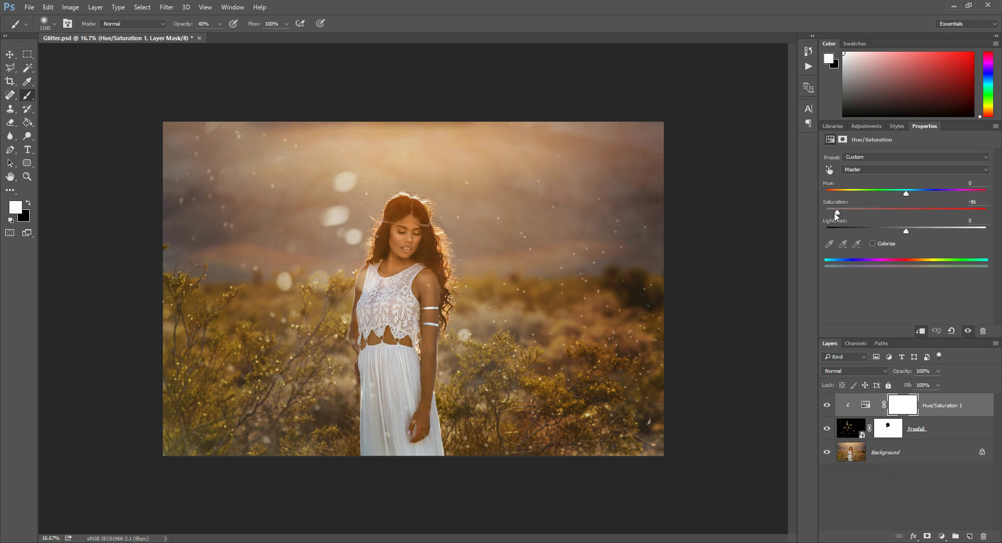
drag(837, 212, 863, 214)
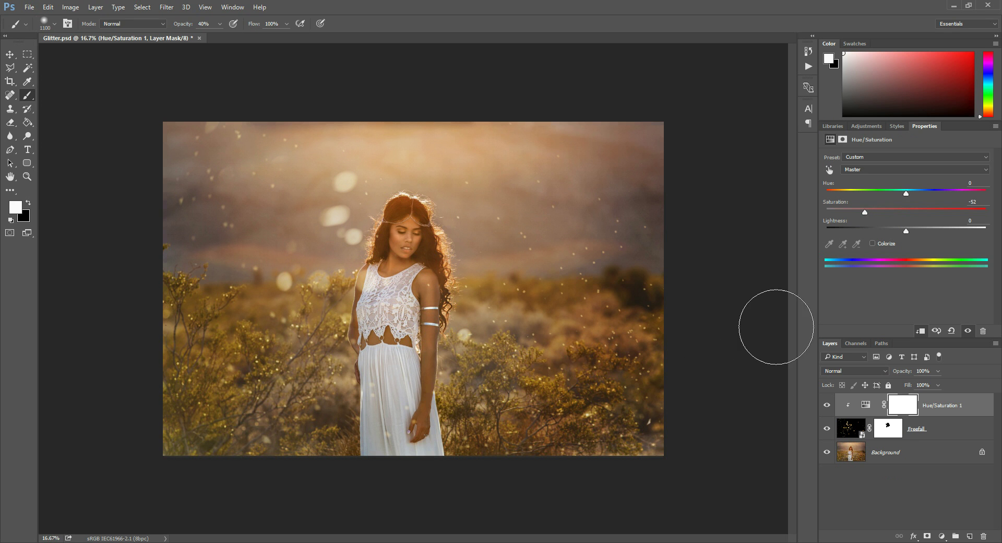
drag(854, 211, 948, 218)
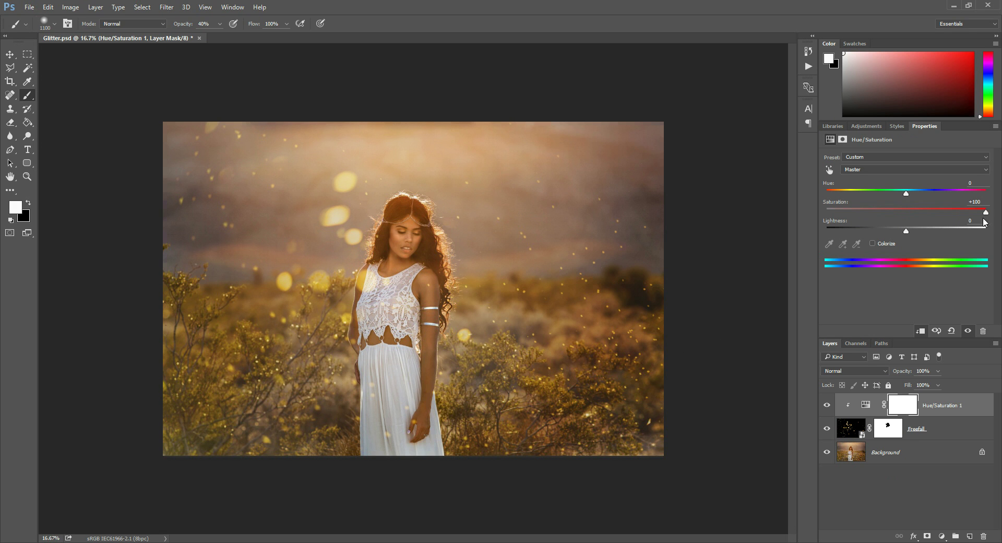
drag(983, 222, 966, 214)
drag(906, 195, 876, 191)
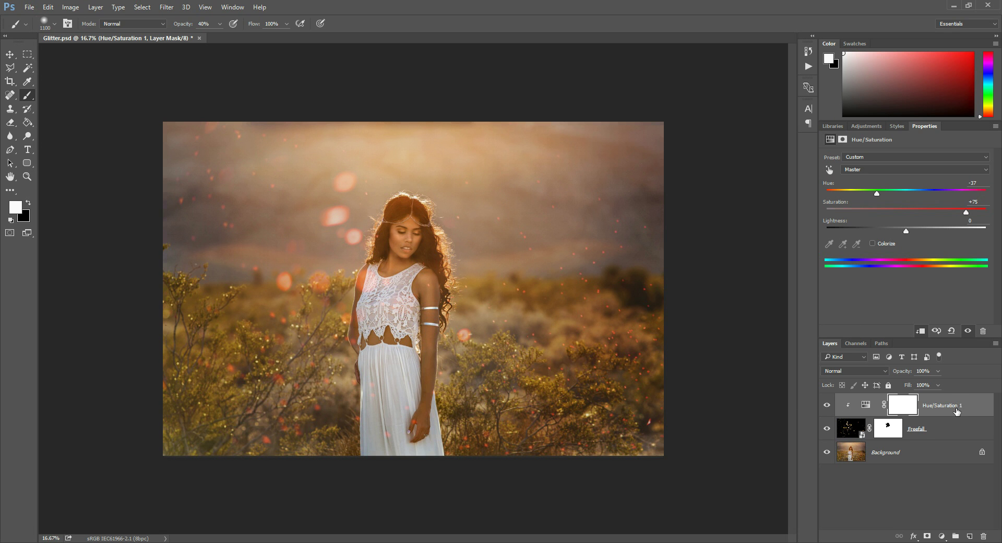
Delete Hue/Saturation 1 and restore Freefall's 64% opacity
drag(952, 406, 983, 536)
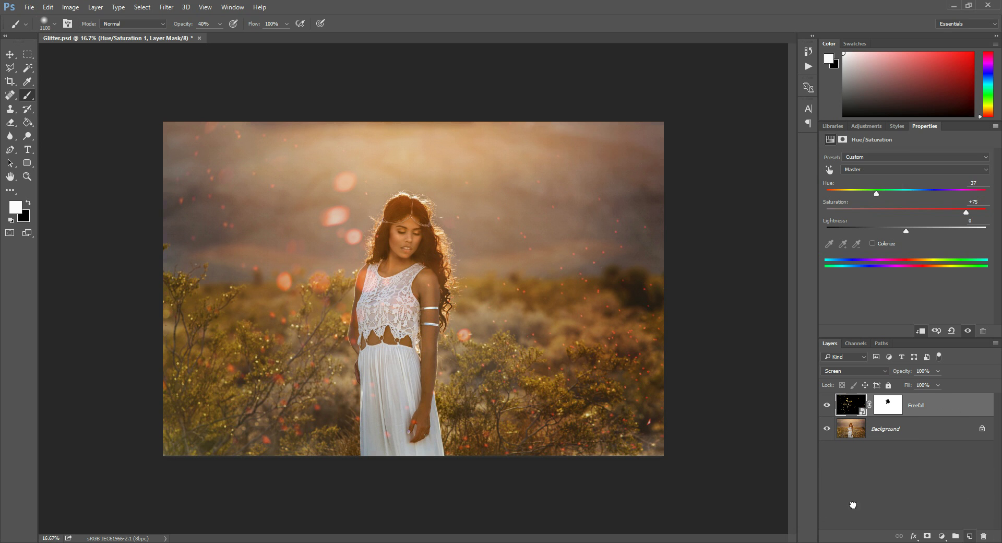
key(x)
key(6)
key(4)
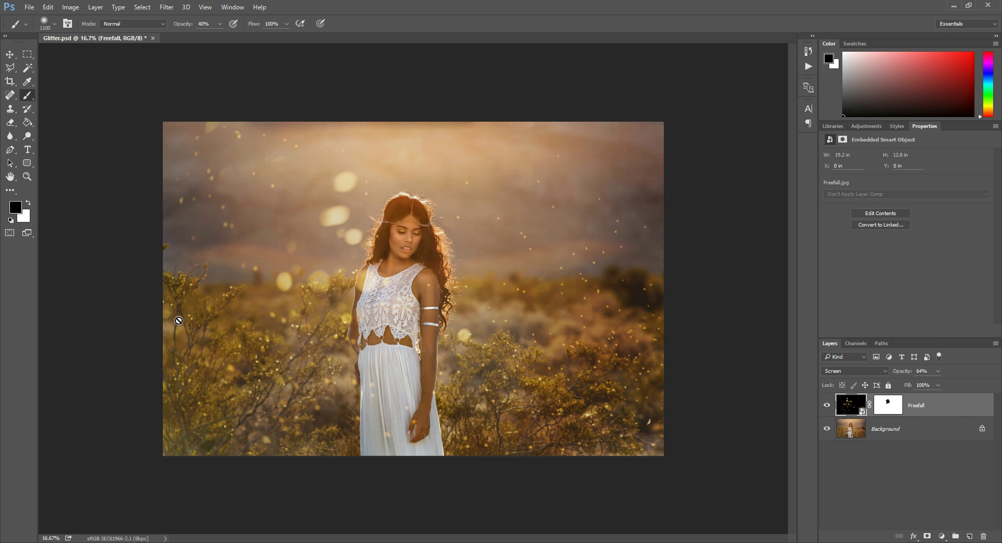